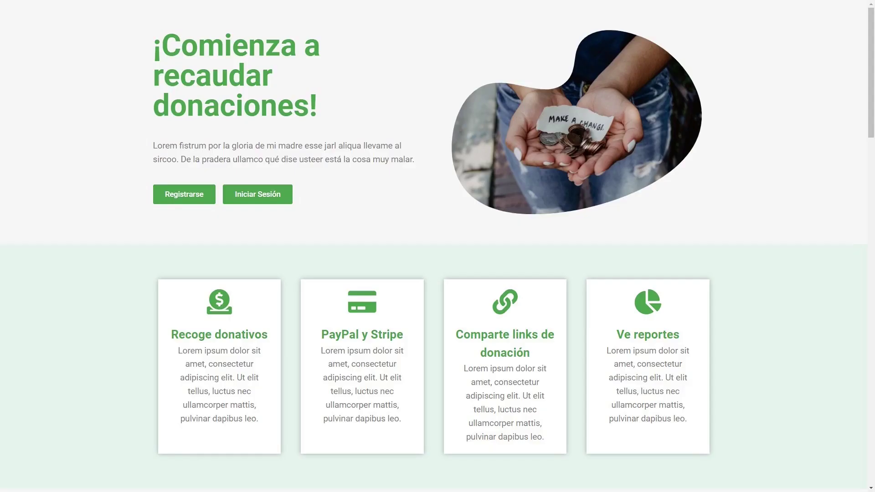
Step: Scroll down the donation front page to view the Característica 1 and 2 sections
{"action": "scroll", "coordinate": [438, 246], "scroll_direction": "down", "scroll_amount": 10}
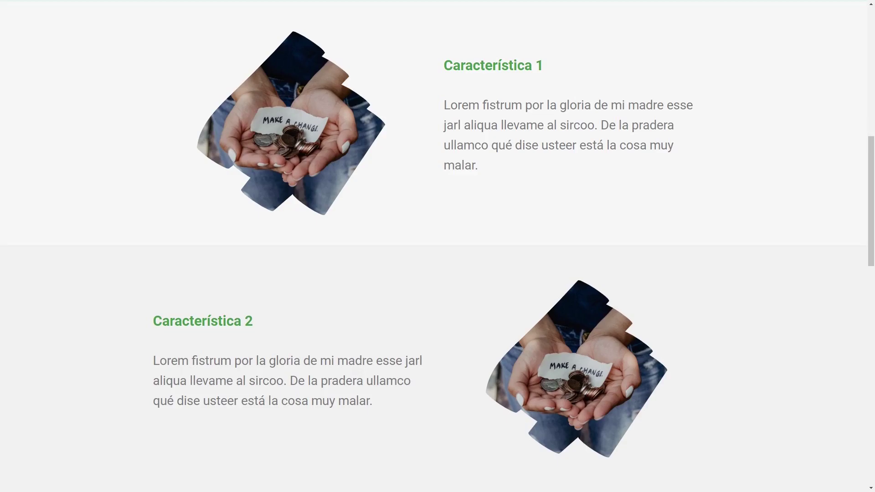
{"action": "scroll", "coordinate": [438, 246], "scroll_direction": "down", "scroll_amount": 7}
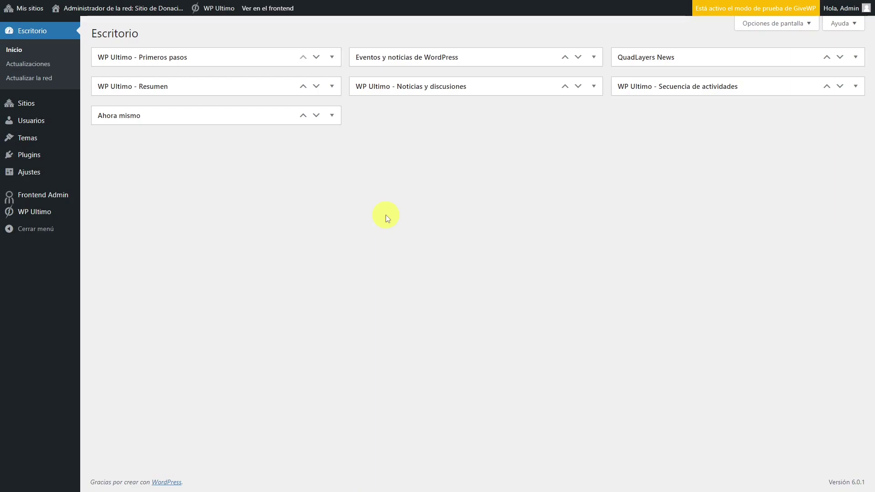
Step: Go from the WP Ultimo sites list to the Dashboard site's admin area
{"action": "mouse_move", "coordinate": [55, 215]}
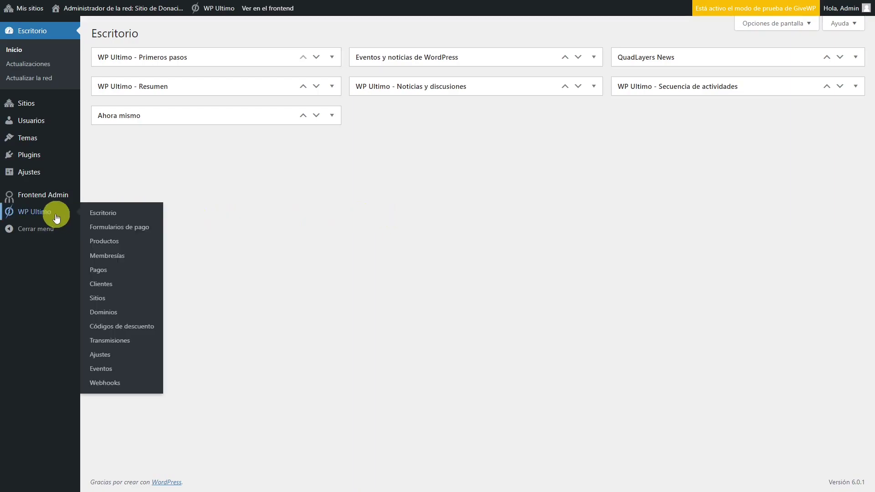
{"action": "left_click", "coordinate": [98, 298]}
{"action": "left_click", "coordinate": [251, 322]}
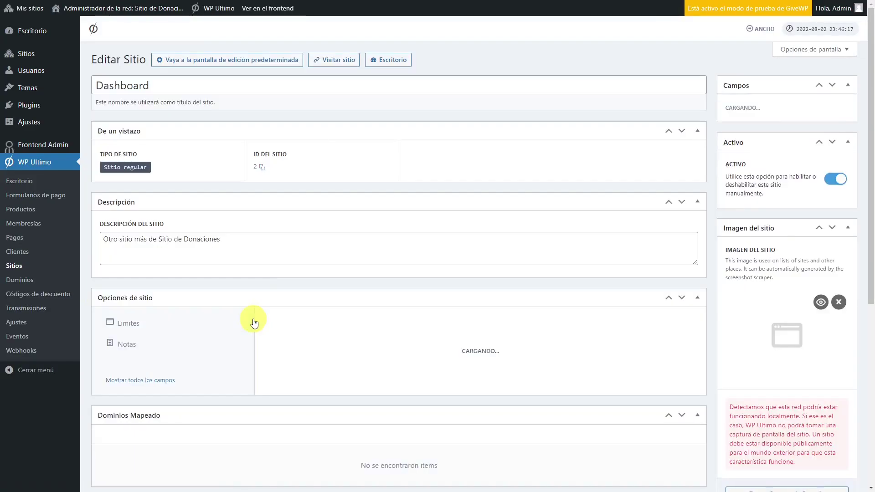
{"action": "left_click", "coordinate": [388, 60]}
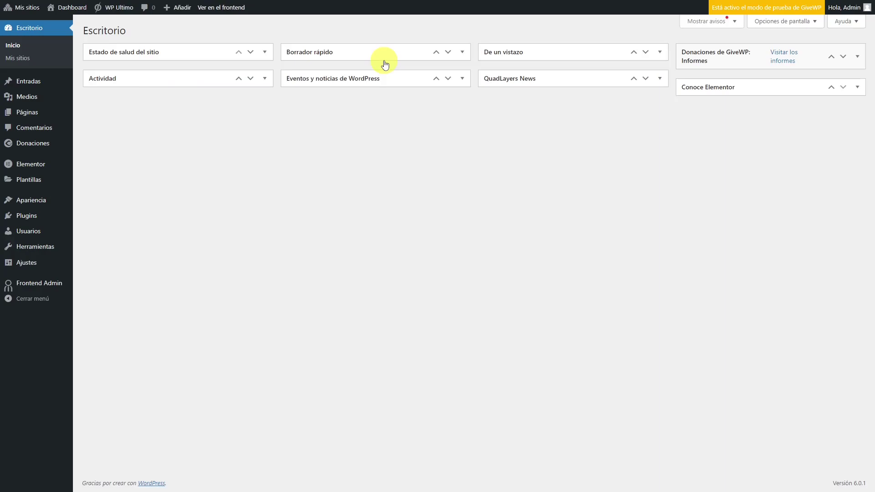
Step: Add a page titled 'Mi Cuenta' with the Elementor canvas template and edit it in Elementor
{"action": "mouse_move", "coordinate": [69, 117]}
{"action": "left_click", "coordinate": [98, 128]}
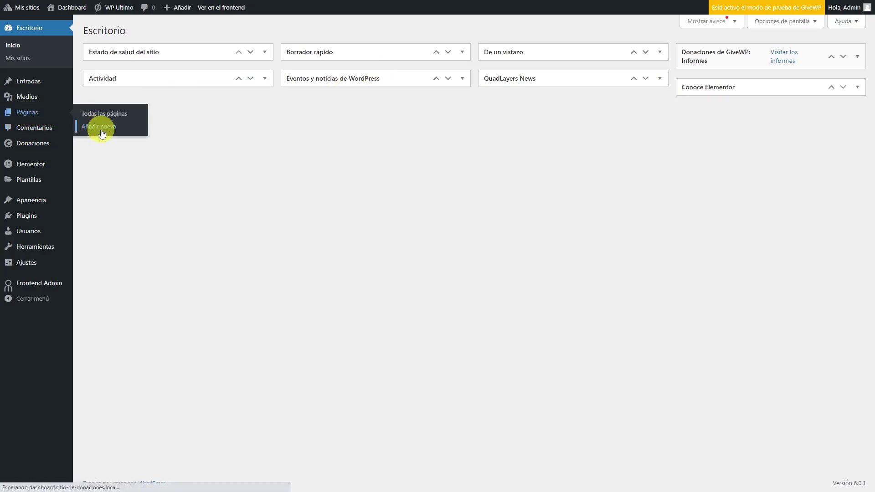
{"action": "type", "text": "Mi Cuenta"}
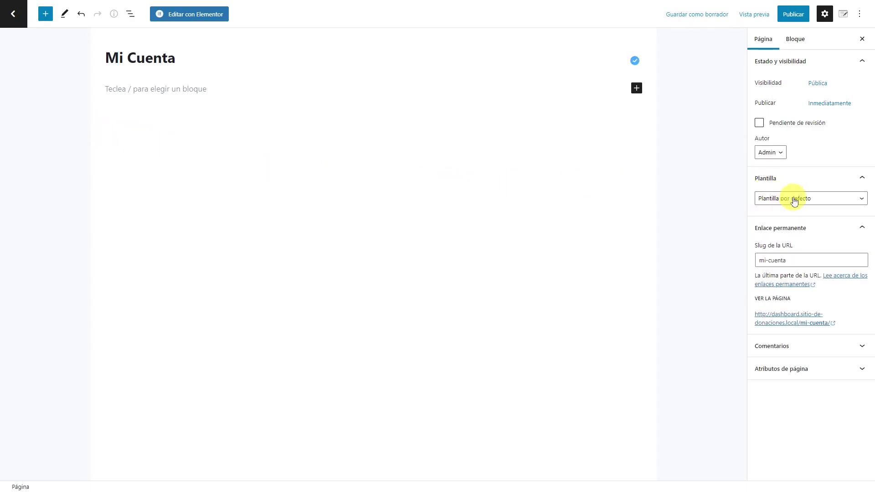
{"action": "left_click", "coordinate": [795, 200]}
{"action": "left_click", "coordinate": [784, 219]}
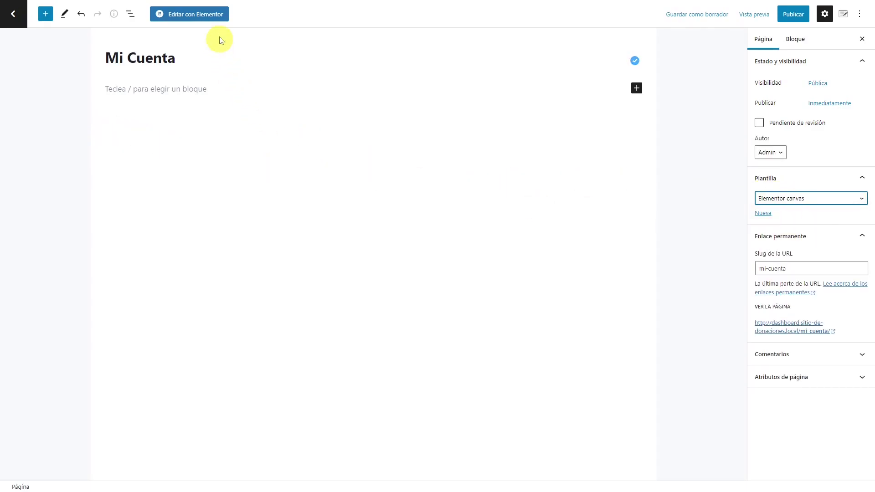
{"action": "left_click", "coordinate": [197, 15]}
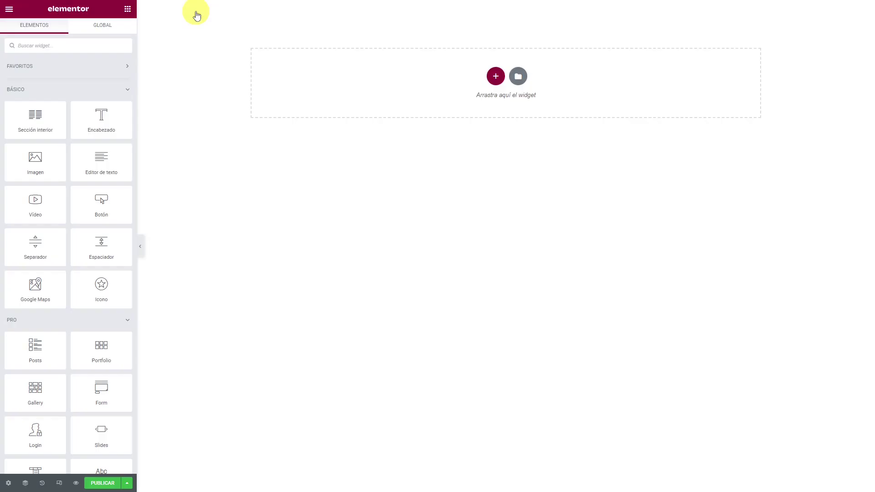
Step: Insert the saved Dashboard template from My Templates, applying its page settings
{"action": "left_click", "coordinate": [518, 76]}
{"action": "left_click", "coordinate": [484, 74]}
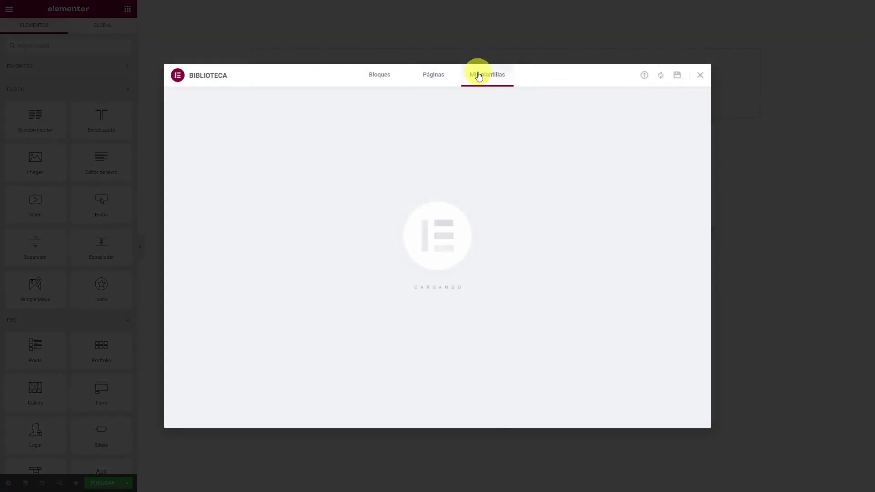
{"action": "left_click", "coordinate": [632, 146]}
{"action": "left_click", "coordinate": [482, 274]}
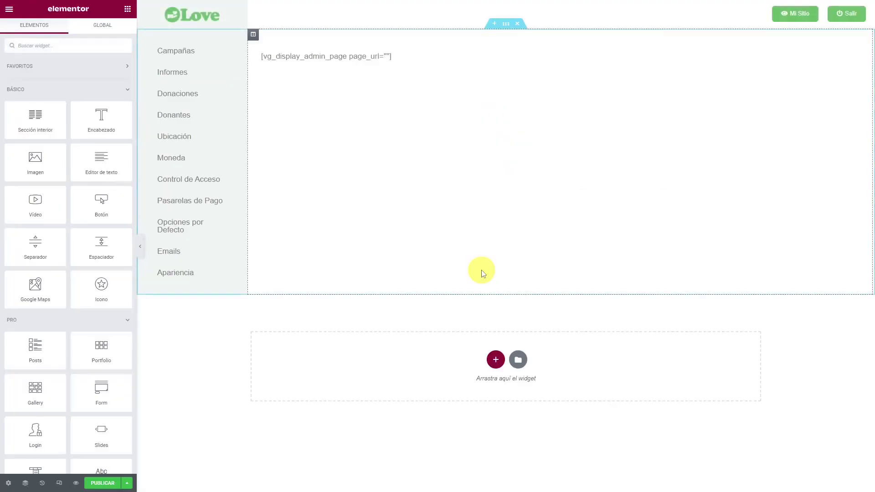
Step: Replace the text widget with a 'Mi Cuenta' Heading 2 above the pasted account shortcode, then preview
{"action": "left_click", "coordinate": [410, 64]}
{"action": "triple_click", "coordinate": [9, 131]}
{"action": "type", "text": "Mi Cuenta"}
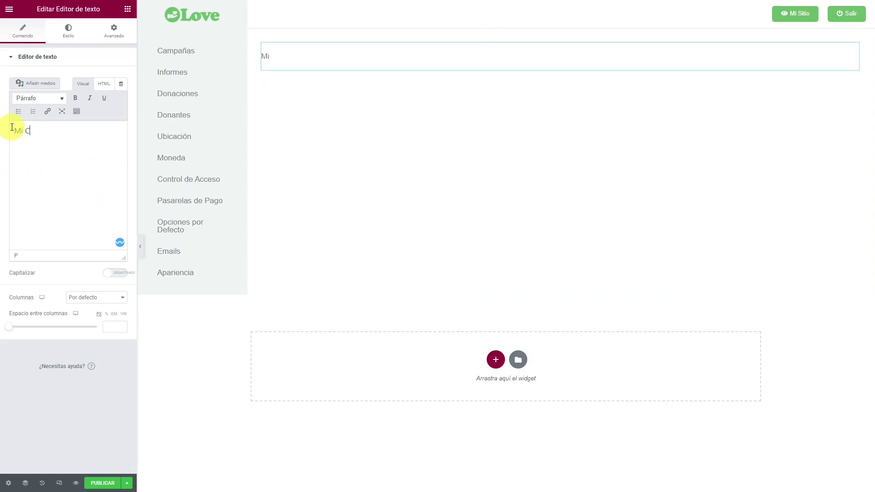
{"action": "left_click", "coordinate": [41, 99]}
{"action": "left_click", "coordinate": [46, 147]}
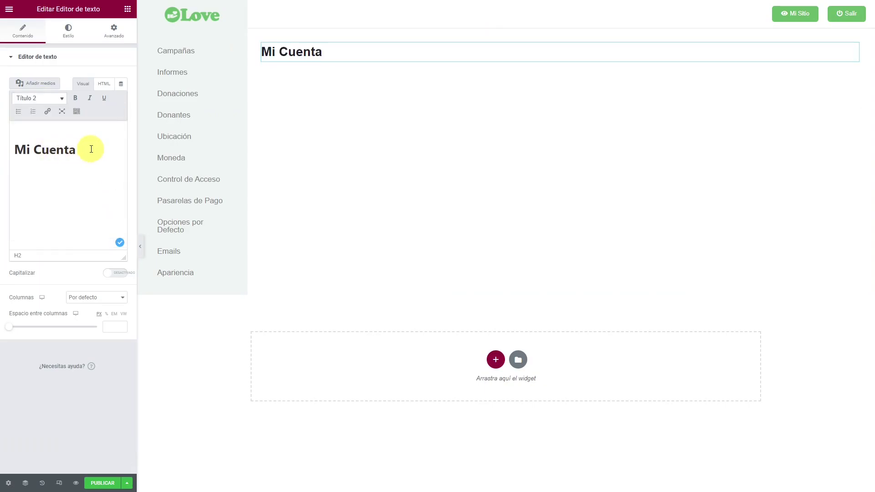
{"action": "key", "text": "Return"}
{"action": "type", "text": "[vg_display_admin_page page_url=\"admin.php?page=account\"]"}
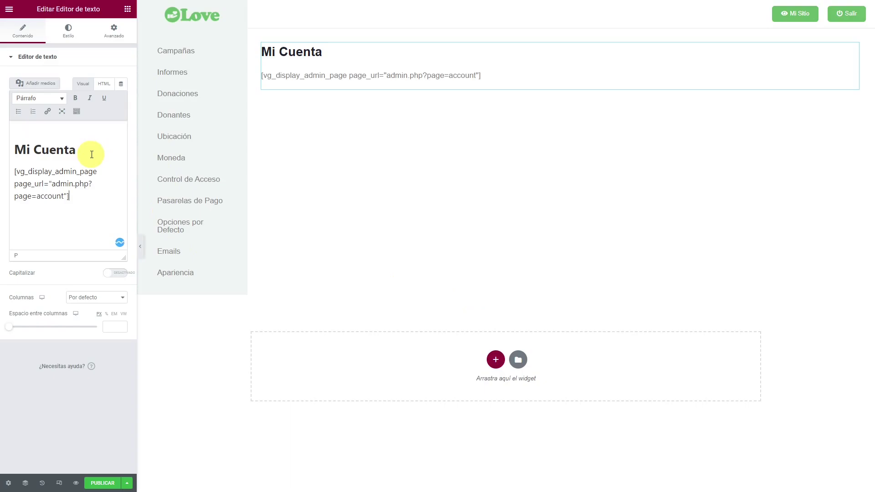
{"action": "left_click", "coordinate": [76, 483]}
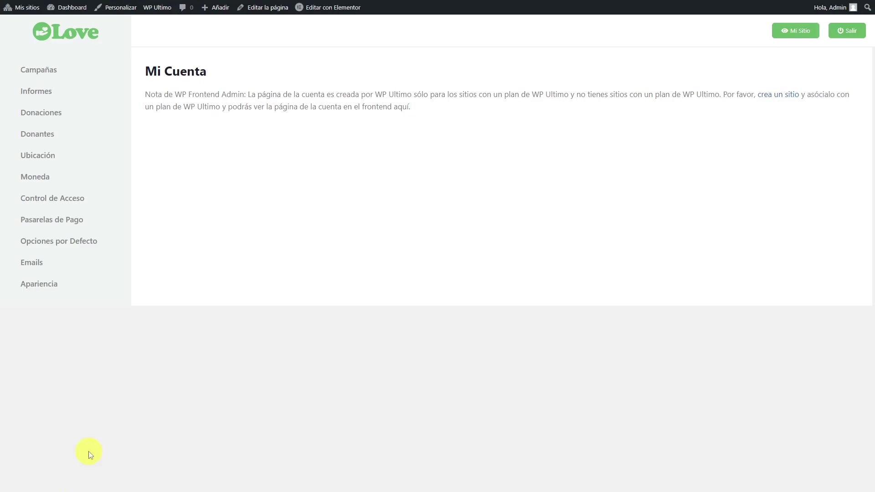
Step: Select the WP Frontend Admin note about requiring a WP Ultimo plan on the preview
{"action": "left_click_drag", "start_coordinate": [144, 95], "coordinate": [419, 110]}
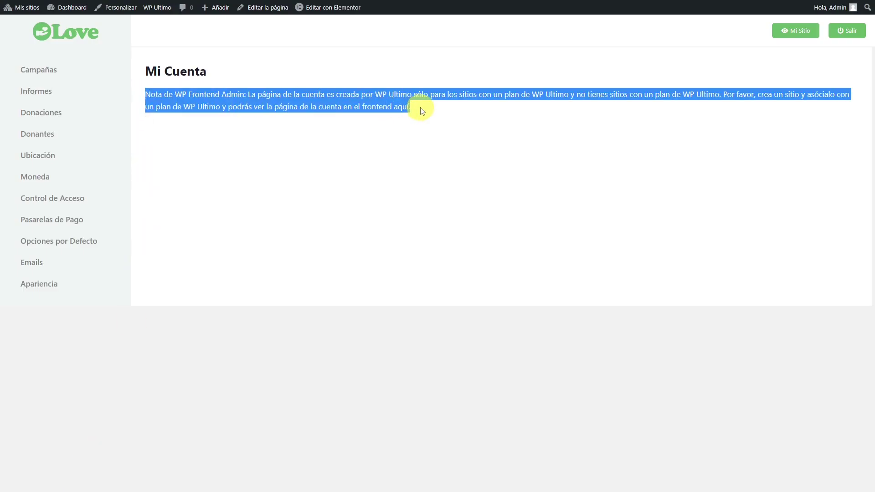
{"action": "left_click", "coordinate": [437, 113]}
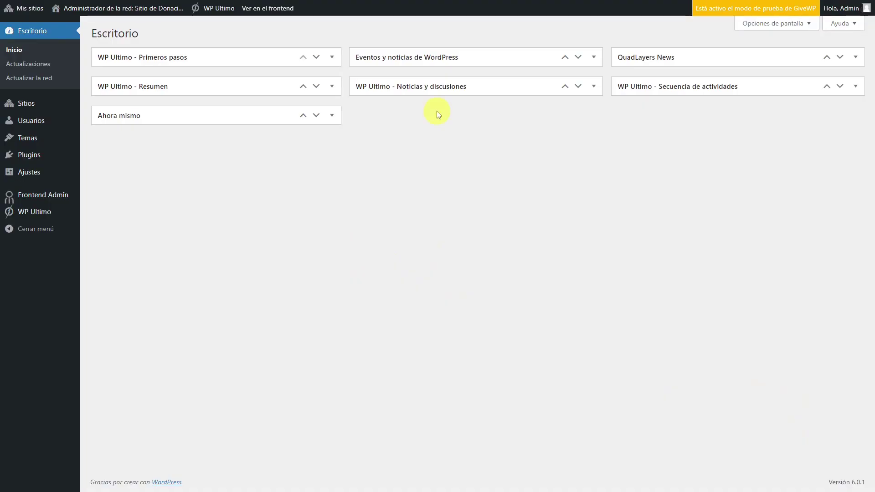
Step: Open WP Ultimo Clientes and start adding a new customer
{"action": "mouse_move", "coordinate": [43, 214]}
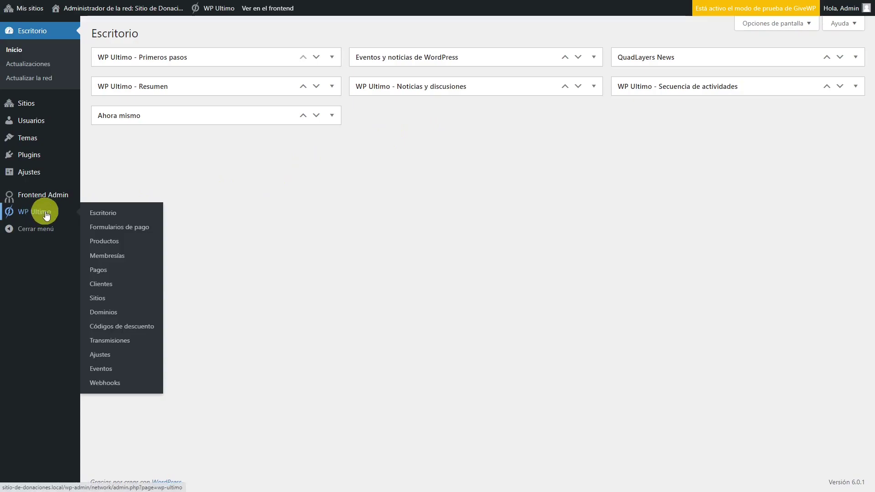
{"action": "left_click", "coordinate": [103, 283]}
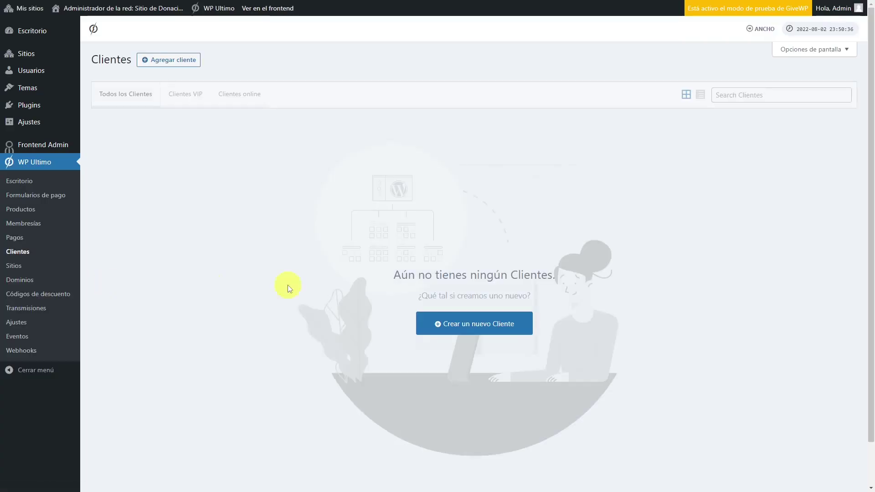
{"action": "left_click", "coordinate": [506, 323]}
Step: Invite new user 'Cliente' with an e-mail address and a set password, and create the customer
{"action": "left_click", "coordinate": [436, 228]}
{"action": "left_click", "coordinate": [416, 215]}
{"action": "type", "text": "Cliente"}
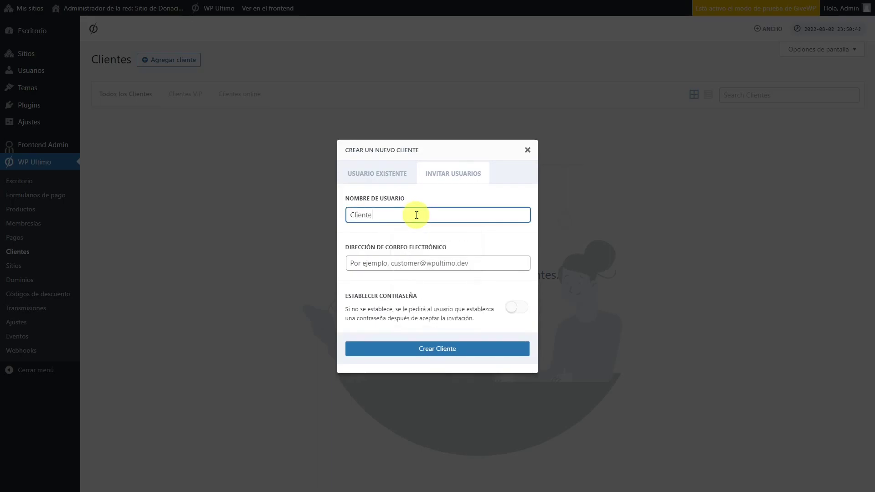
{"action": "left_click", "coordinate": [433, 259]}
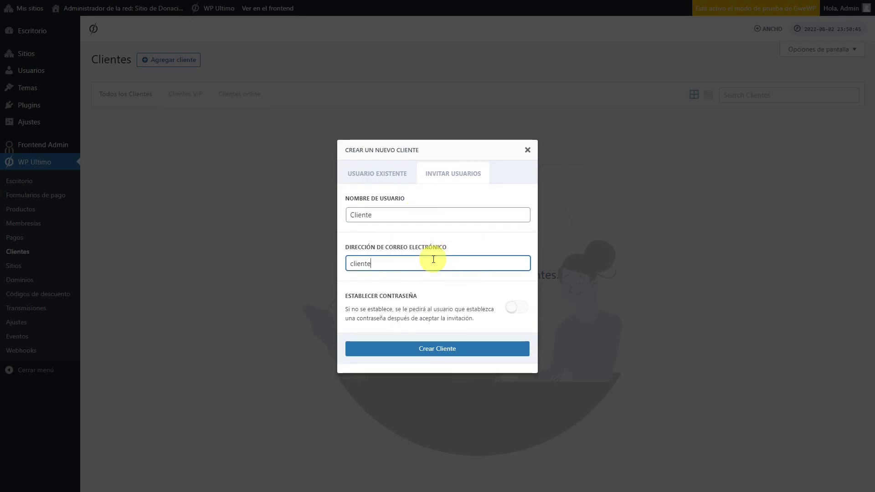
{"action": "left_click", "coordinate": [516, 308]}
{"action": "left_click", "coordinate": [416, 340]}
{"action": "type", "text": "12345678910"}
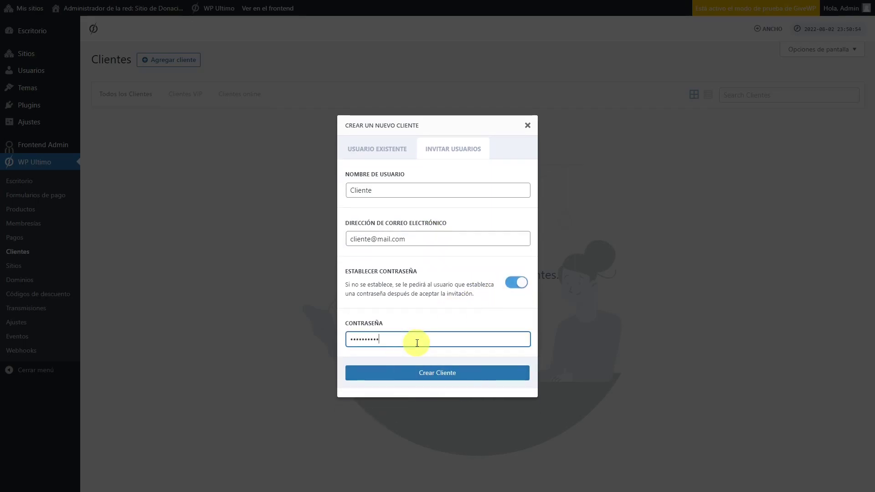
{"action": "left_click", "coordinate": [437, 370]}
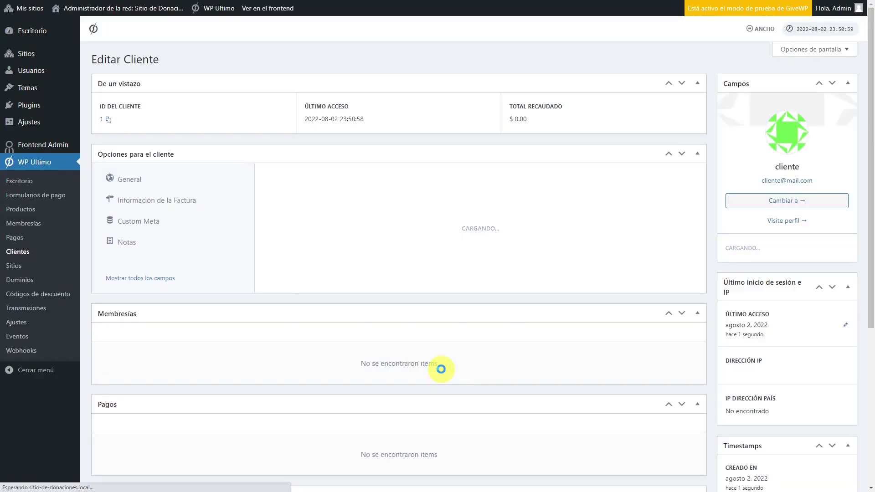
Step: Start a new membership in WP Ultimo and attach the customer cliente
{"action": "left_click", "coordinate": [37, 226]}
{"action": "left_click", "coordinate": [455, 324]}
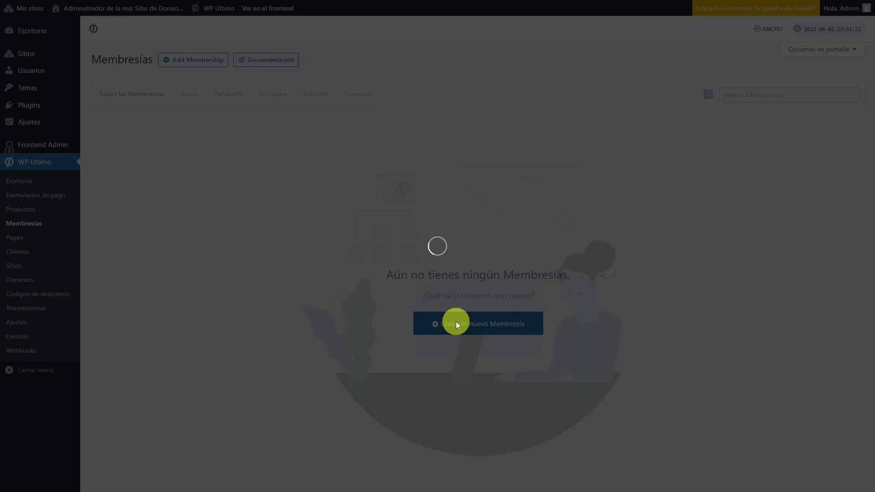
{"action": "left_click", "coordinate": [416, 164]}
{"action": "type", "text": "cli"}
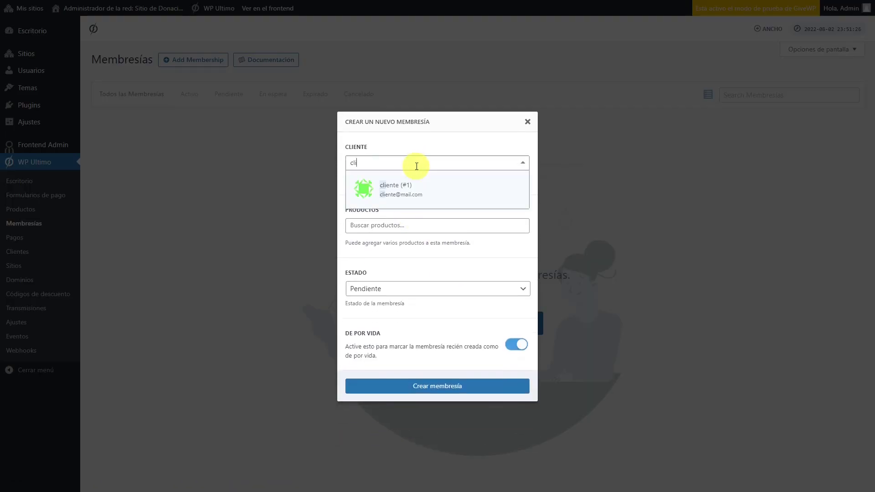
{"action": "left_click", "coordinate": [416, 188]}
Step: Add Plan Básico, set the status to Activo, and create the membership
{"action": "left_click", "coordinate": [418, 225]}
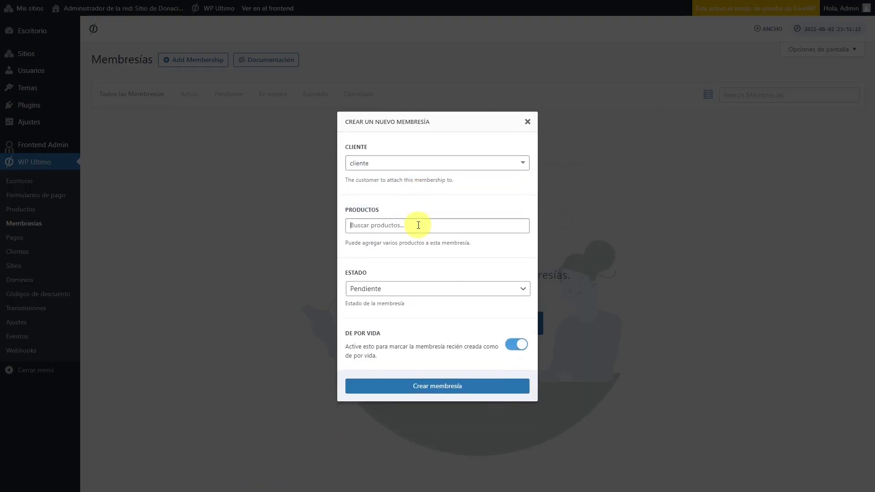
{"action": "type", "text": "pla"}
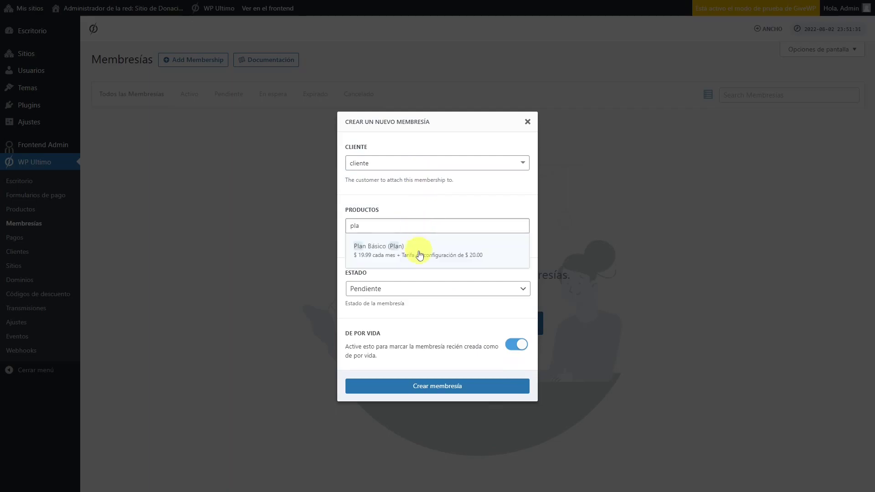
{"action": "left_click", "coordinate": [419, 254]}
{"action": "left_click", "coordinate": [417, 288]}
{"action": "left_click", "coordinate": [392, 309]}
{"action": "left_click", "coordinate": [435, 384]}
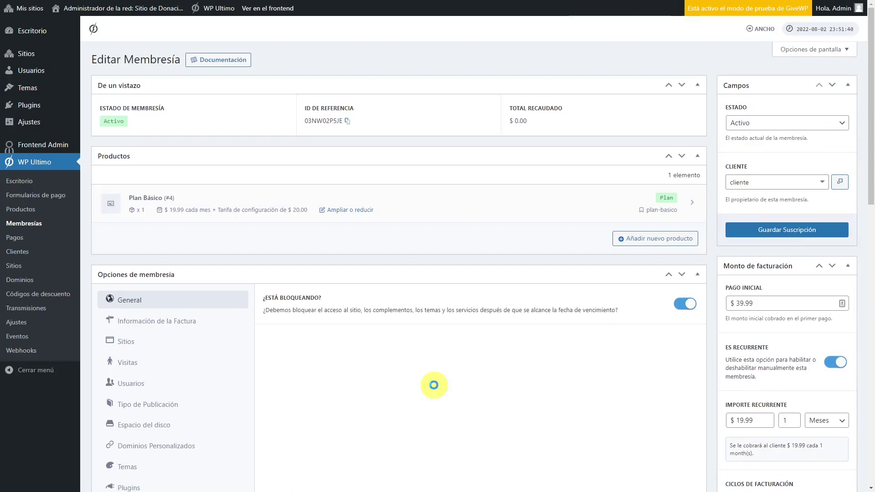
Step: Start a new network site titled 'Cliente' with domain 'cliente'
{"action": "left_click", "coordinate": [12, 269]}
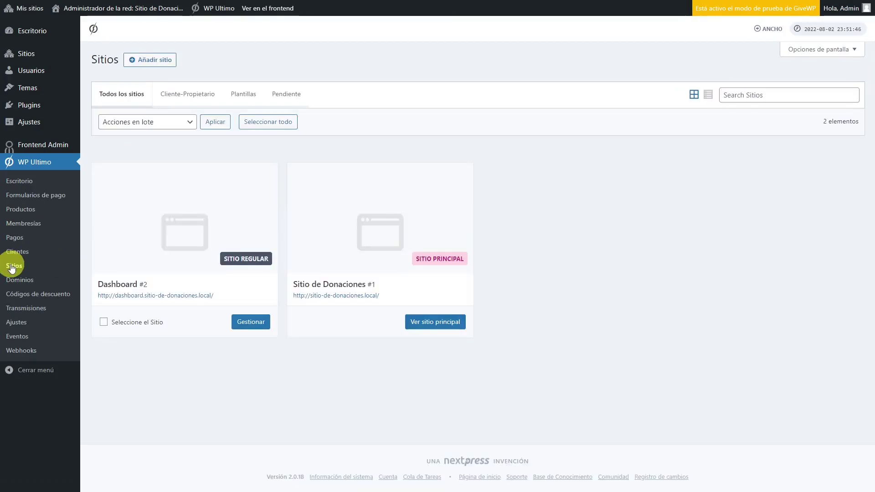
{"action": "left_click", "coordinate": [146, 60]}
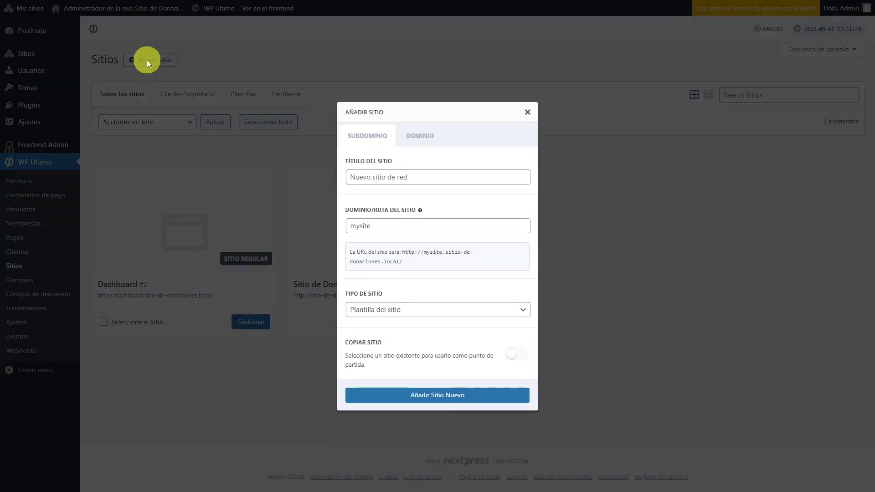
{"action": "left_click", "coordinate": [382, 176]}
{"action": "type", "text": "Cliente"}
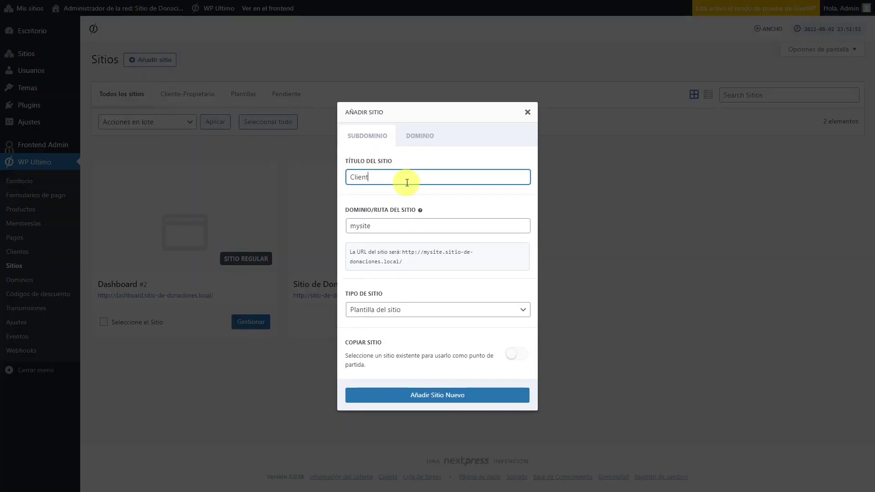
{"action": "double_click", "coordinate": [387, 230]}
{"action": "type", "text": "cliente"}
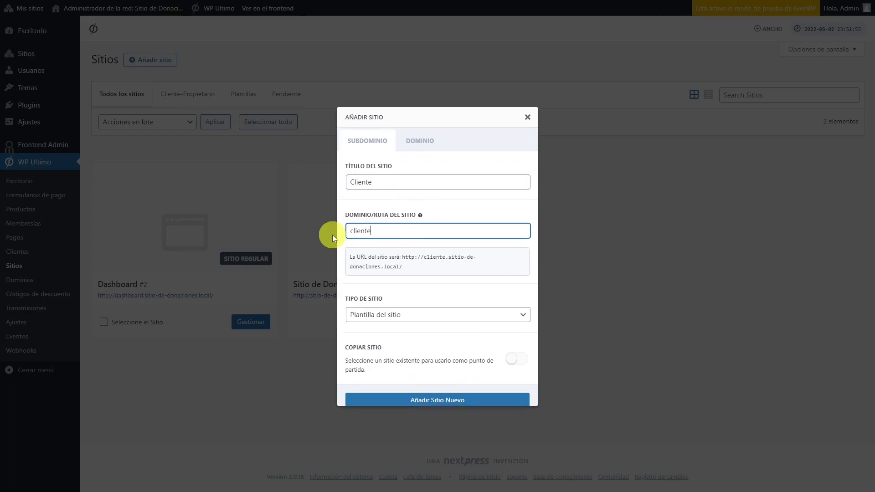
Step: Set the site type to Cliente-Propietario, link the client's membership, and create the site
{"action": "left_click", "coordinate": [449, 315]}
{"action": "left_click", "coordinate": [418, 341]}
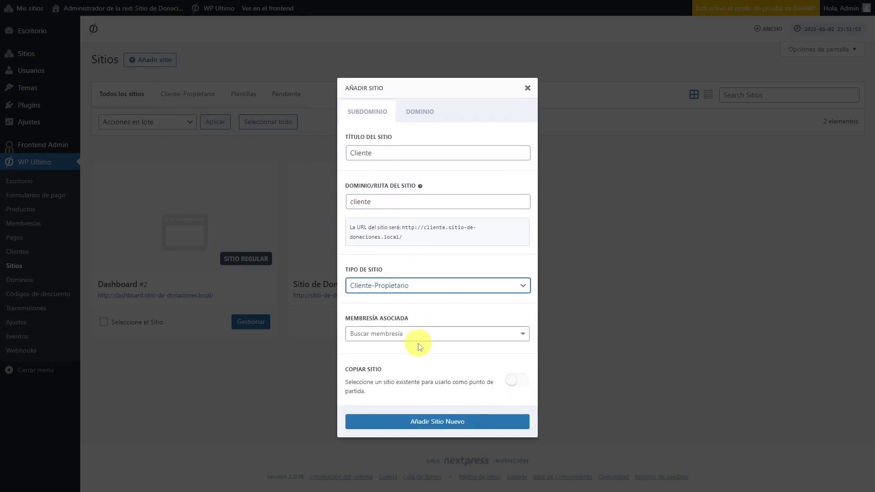
{"action": "left_click", "coordinate": [522, 335]}
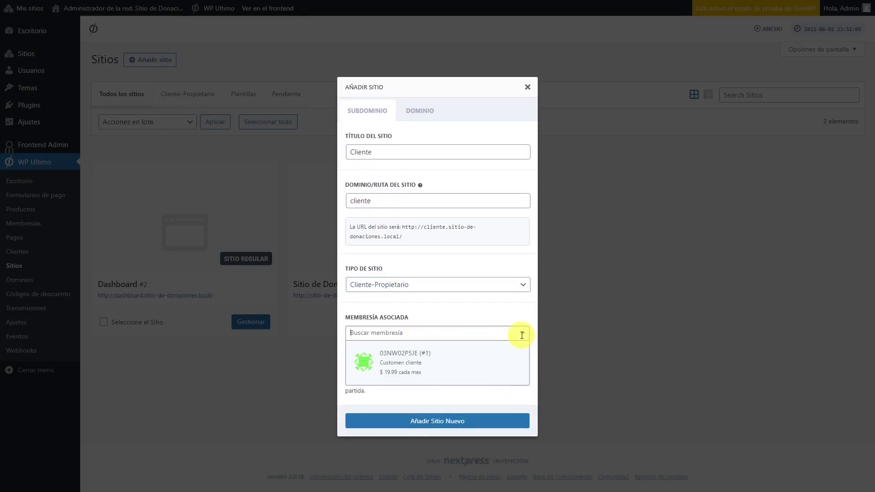
{"action": "left_click", "coordinate": [426, 359]}
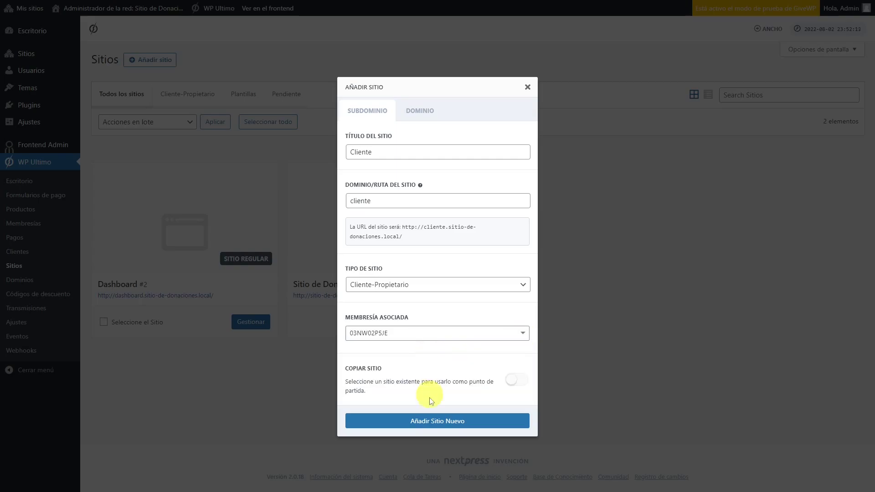
{"action": "left_click", "coordinate": [439, 421]}
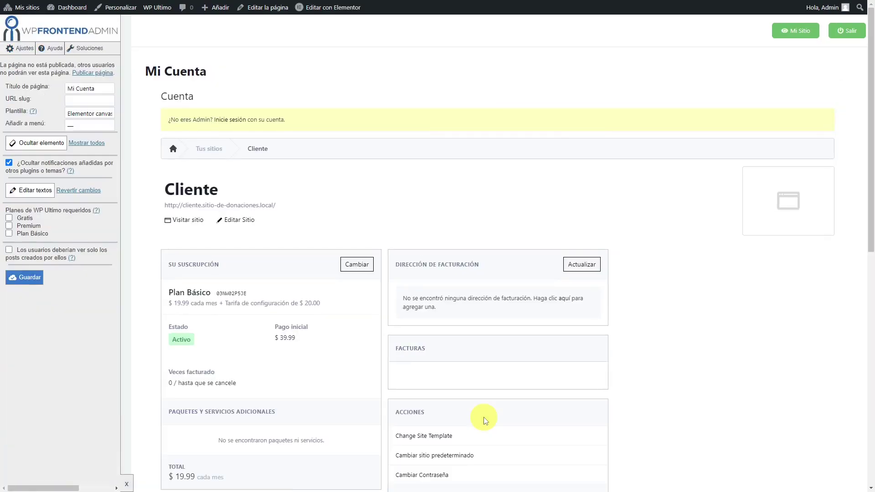
Step: Set the page's URL slug to 'cuenta' and add it to the Dashboard menu
{"action": "left_click", "coordinate": [74, 101]}
{"action": "type", "text": "cuenta"}
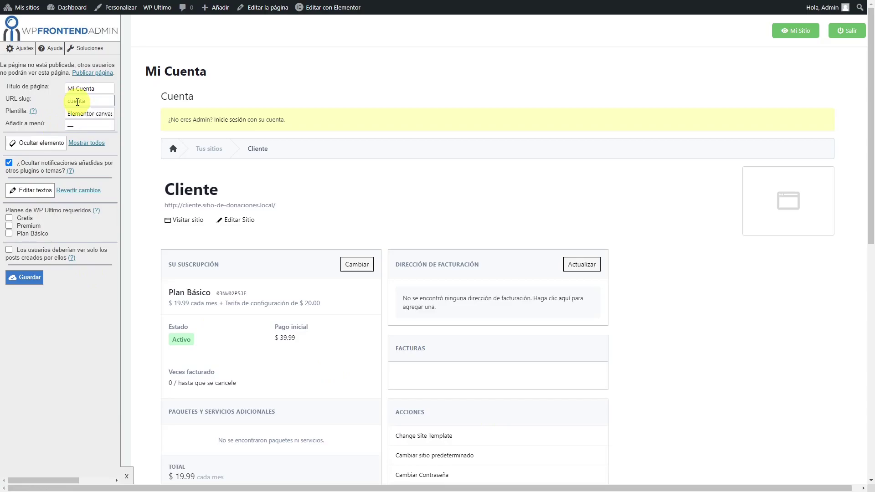
{"action": "left_click", "coordinate": [94, 120]}
{"action": "left_click", "coordinate": [91, 127]}
{"action": "left_click", "coordinate": [101, 145]}
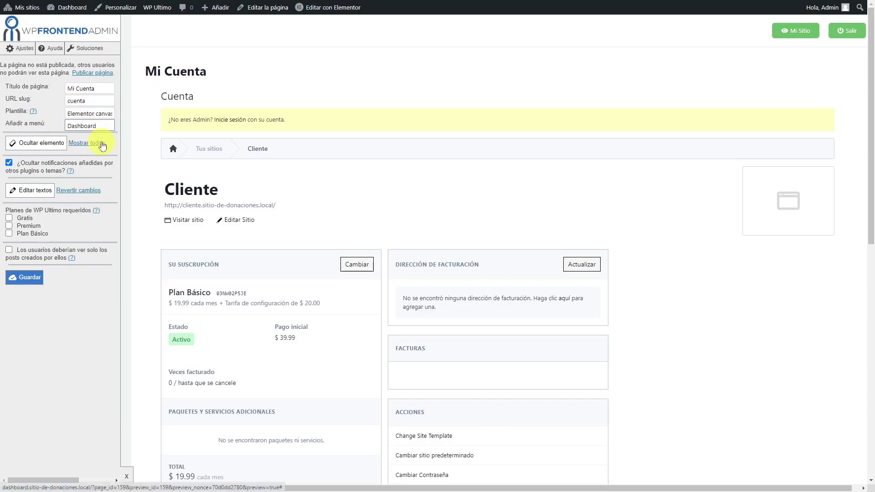
Step: Hide the site limits heading, the site limits box, and the Cuenta heading
{"action": "scroll", "coordinate": [131, 253], "scroll_direction": "down", "scroll_amount": 10}
{"action": "left_click", "coordinate": [45, 143]}
{"action": "left_click", "coordinate": [166, 136]}
{"action": "left_click", "coordinate": [55, 143]}
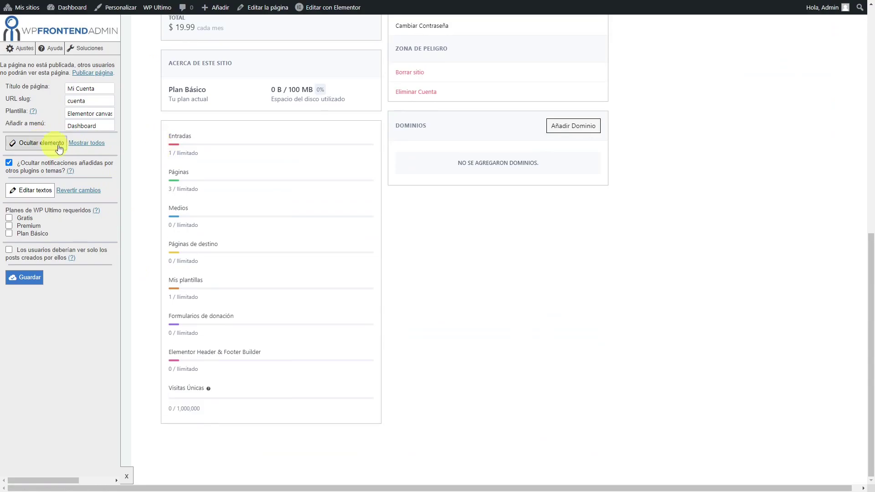
{"action": "left_click", "coordinate": [164, 136]}
{"action": "scroll", "coordinate": [165, 357], "scroll_direction": "up", "scroll_amount": 5}
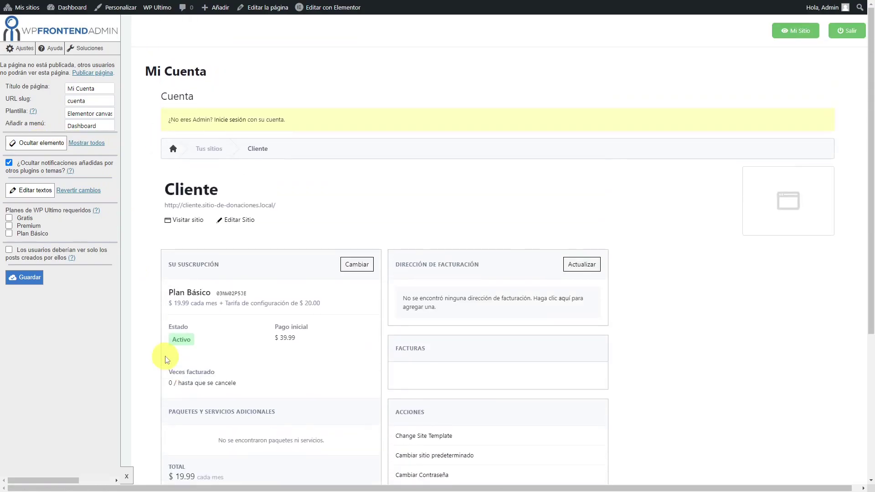
{"action": "left_click", "coordinate": [36, 144]}
{"action": "left_click", "coordinate": [179, 97]}
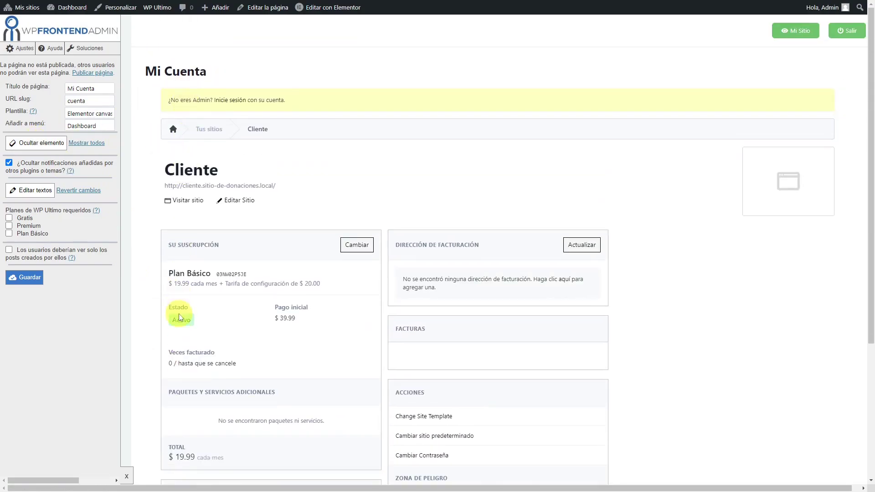
Step: Require the Gratis, Premium and Plan Básico plans, then save and accept the notice
{"action": "left_click", "coordinate": [9, 218]}
{"action": "left_click", "coordinate": [8, 225]}
{"action": "left_click", "coordinate": [9, 234]}
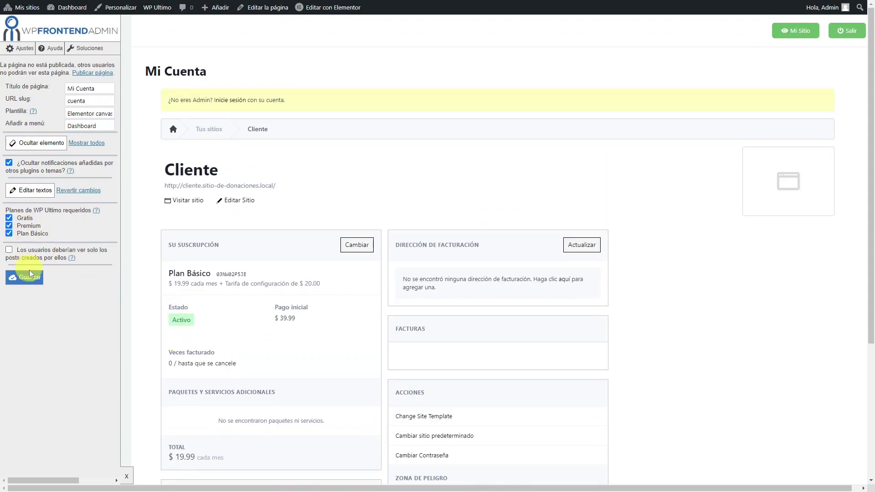
{"action": "left_click", "coordinate": [34, 282]}
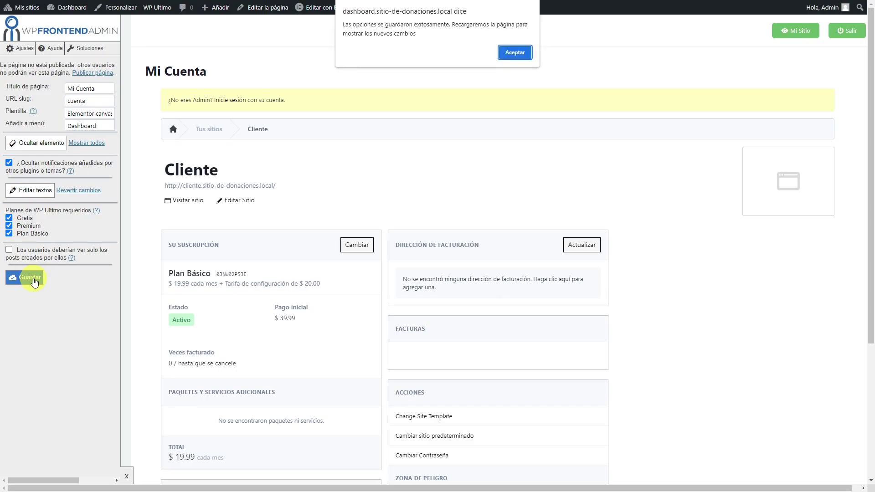
{"action": "left_click", "coordinate": [513, 54]}
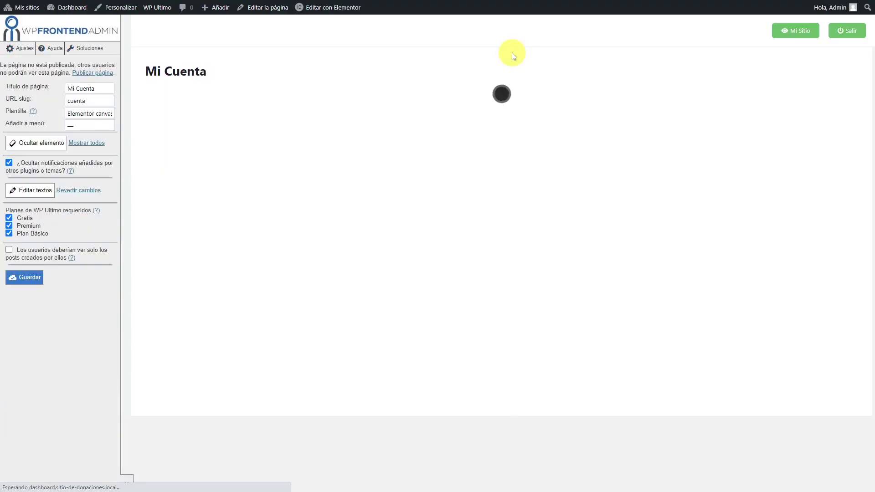